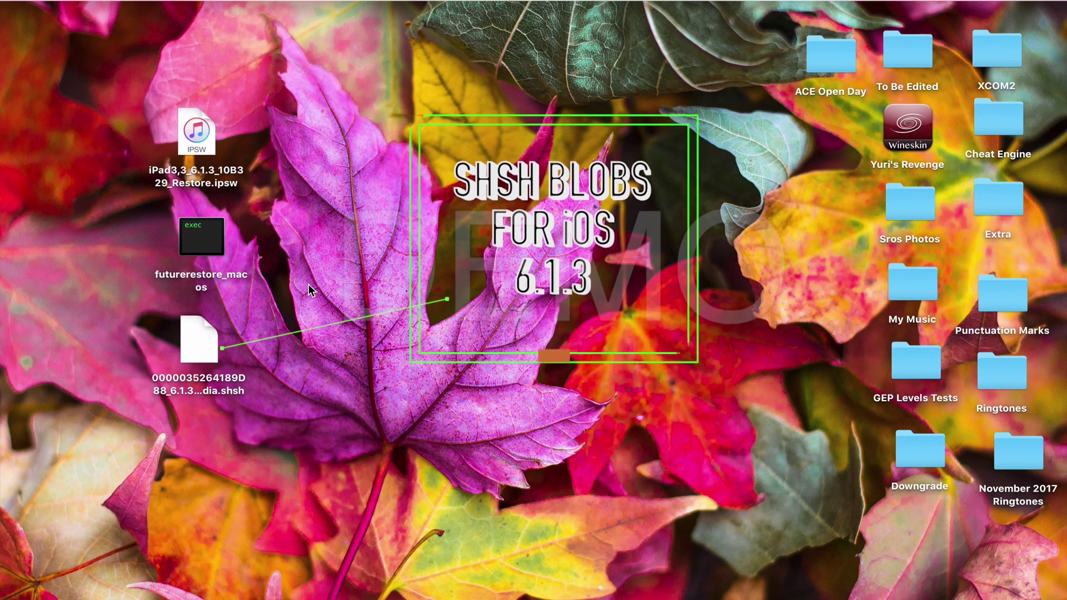
# - Point out the iOS 6.1.3 SHSH blob, the iPad 3 6.1.3 IPSW and the futurerestore_macos file on the desktop
pyautogui.click(205, 355)
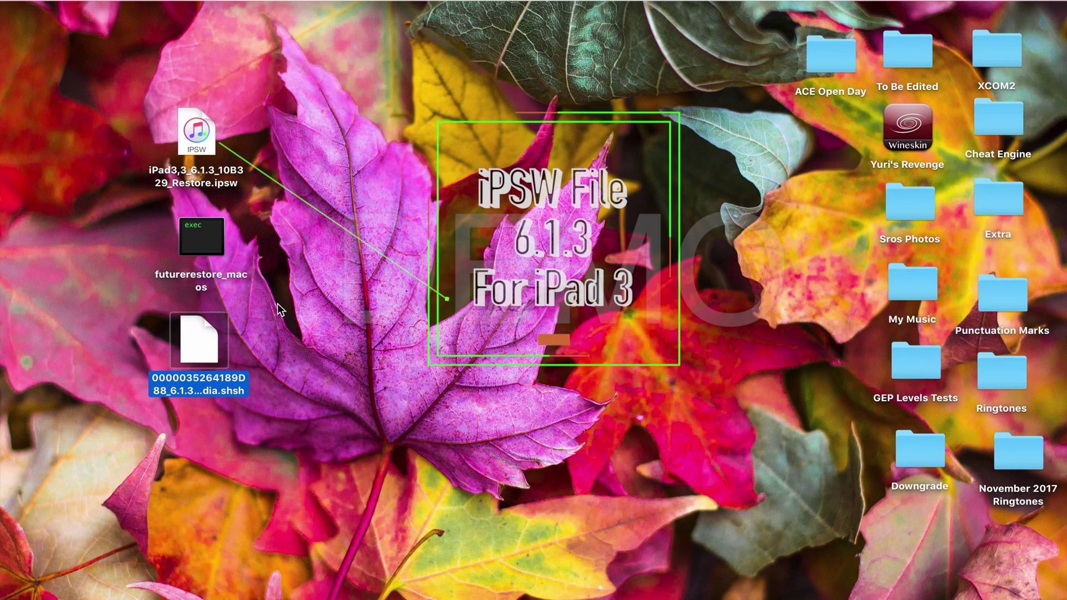
pyautogui.click(193, 147)
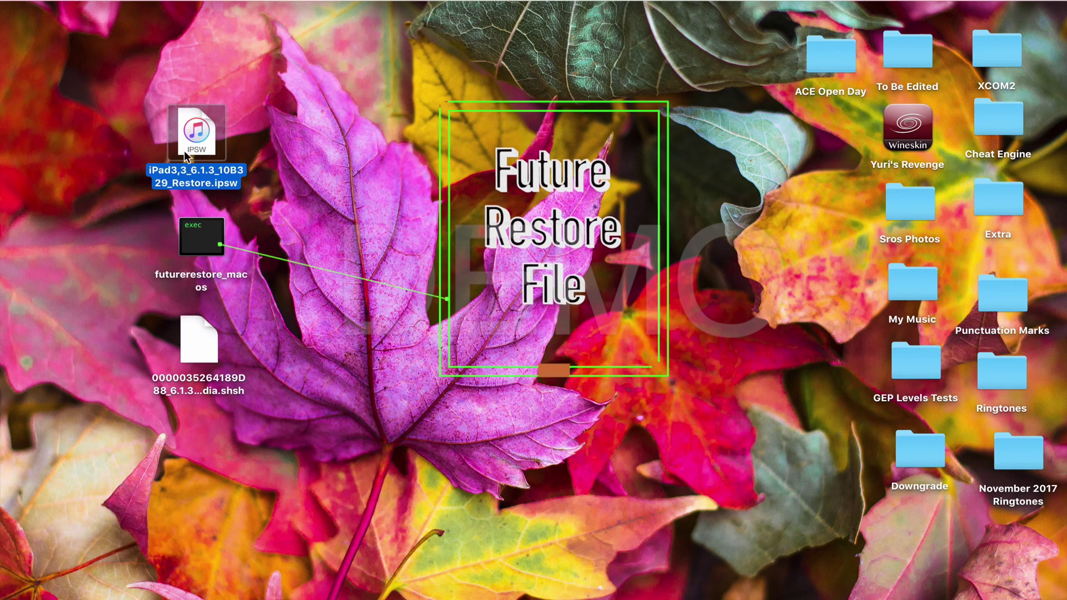
pyautogui.click(202, 236)
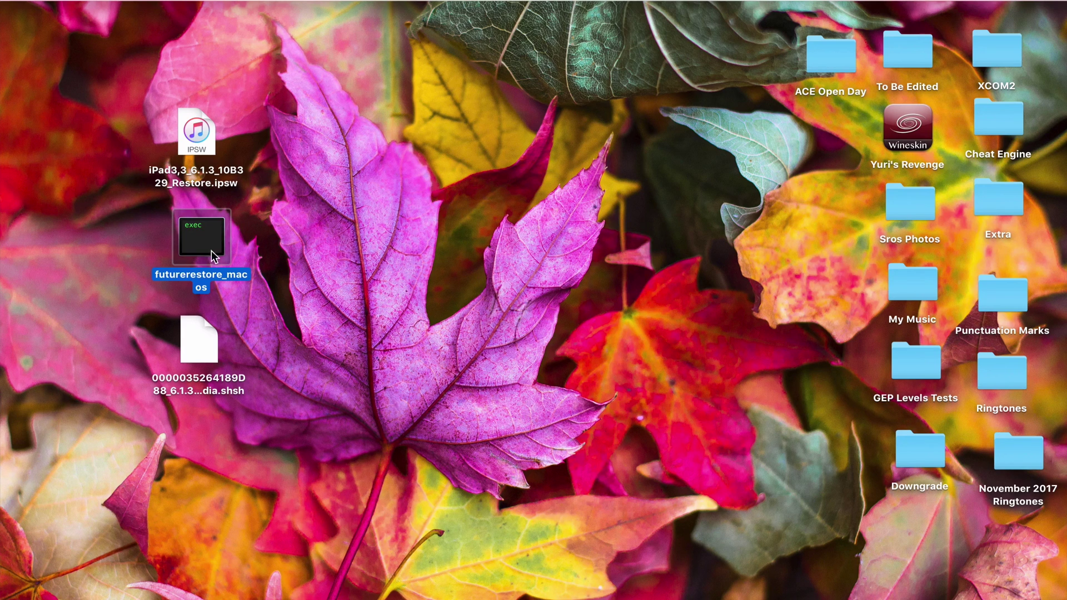
pyautogui.click(241, 381)
pyautogui.click(201, 353)
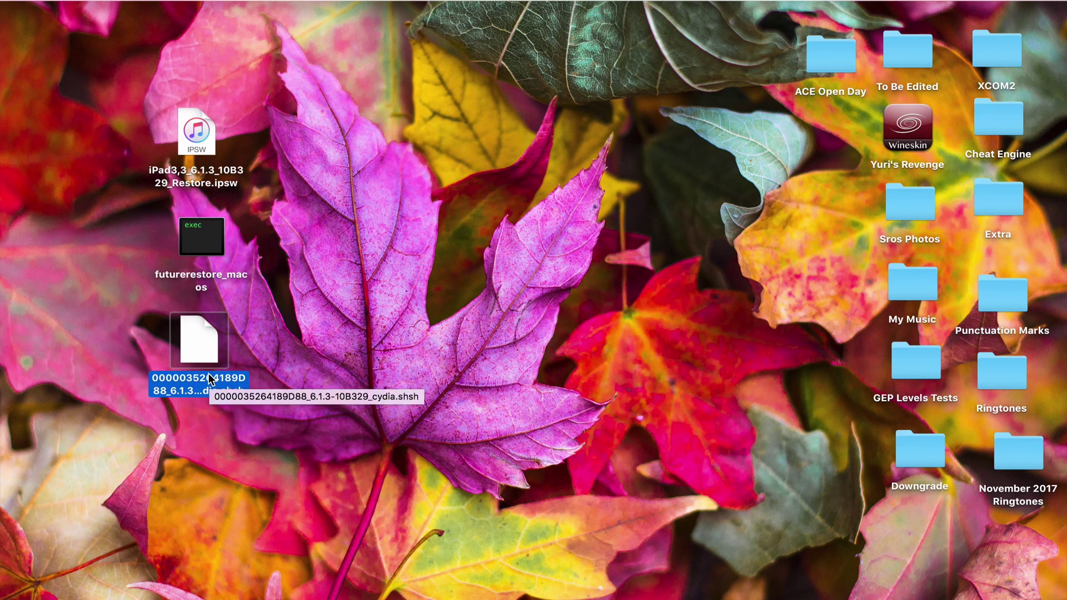
pyautogui.click(324, 301)
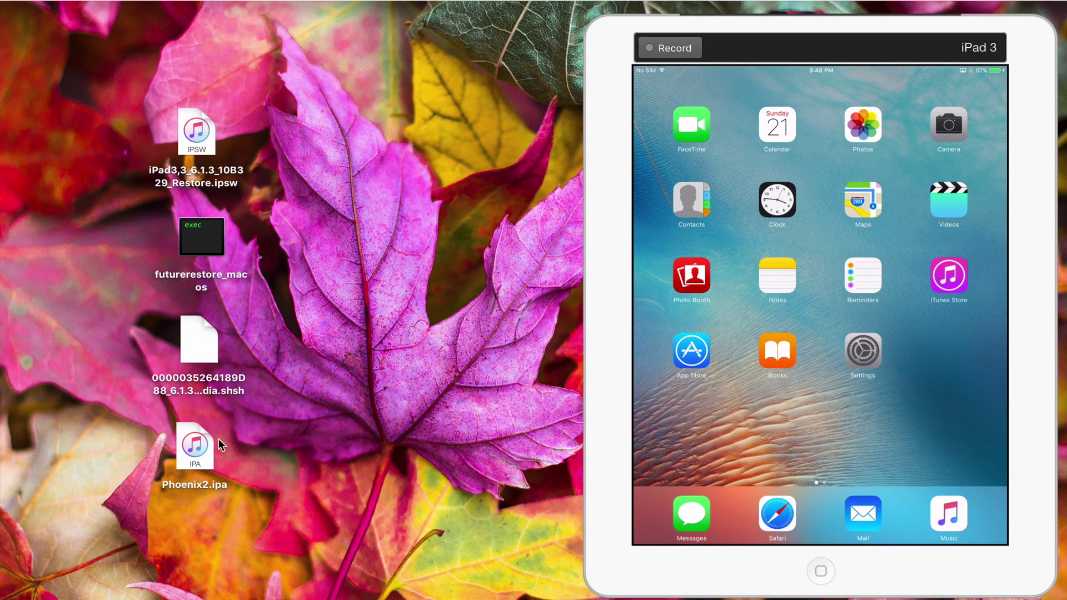
# - Open Impactor and load Phoenix2.ipa into it for installation on the iPad 3
pyautogui.press('F4')
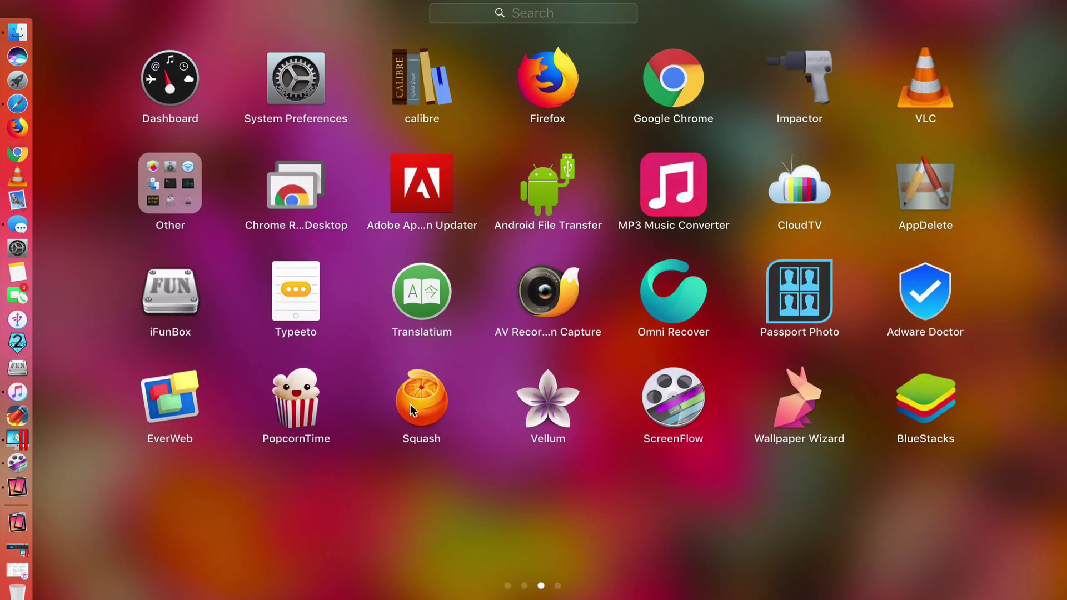
pyautogui.click(816, 60)
pyautogui.moveTo(190, 453); pyautogui.dragTo(323, 142)
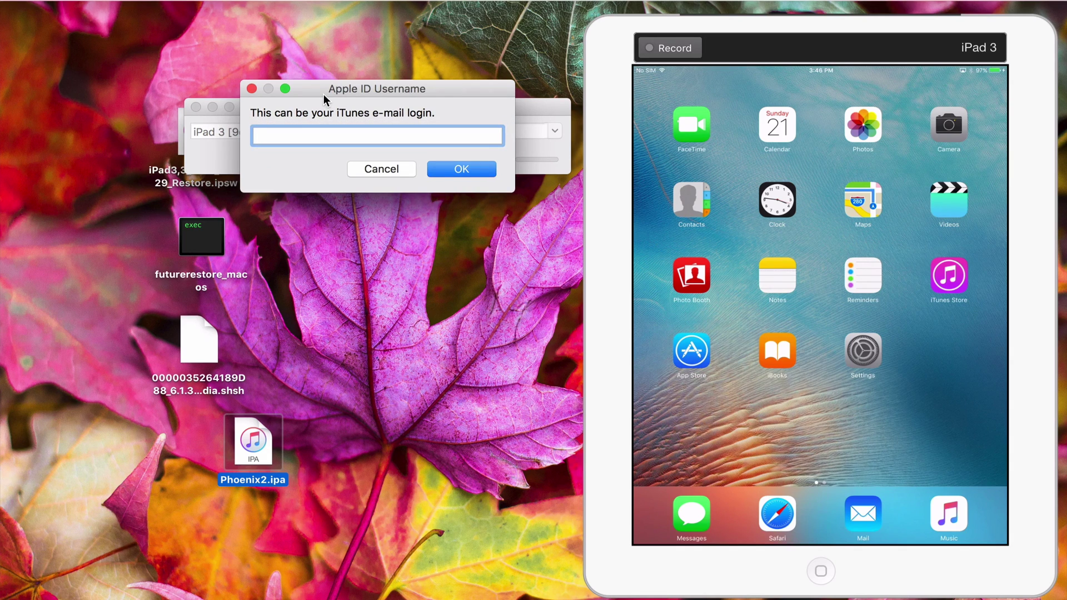
# - Enter the Apple ID e-mail and the Apple ID password to install Phoenix on the iPad, and quit Cydia Impactor
pyautogui.hotkey('ctrl', 'v')
pyautogui.press('Return')
pyautogui.write('•••••')
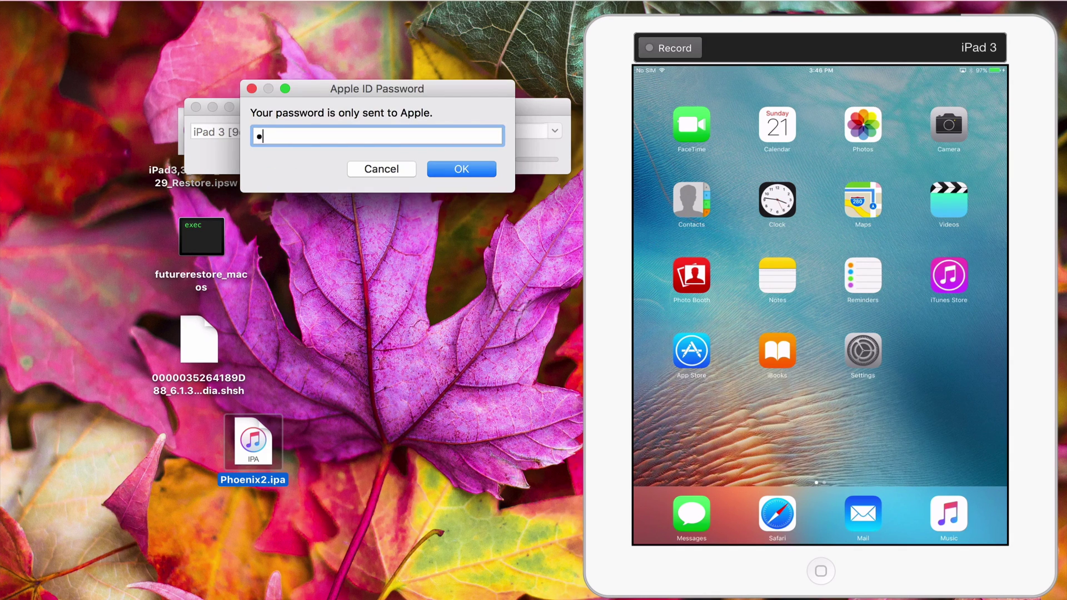
pyautogui.write('••••••••••••')
pyautogui.press('Return')
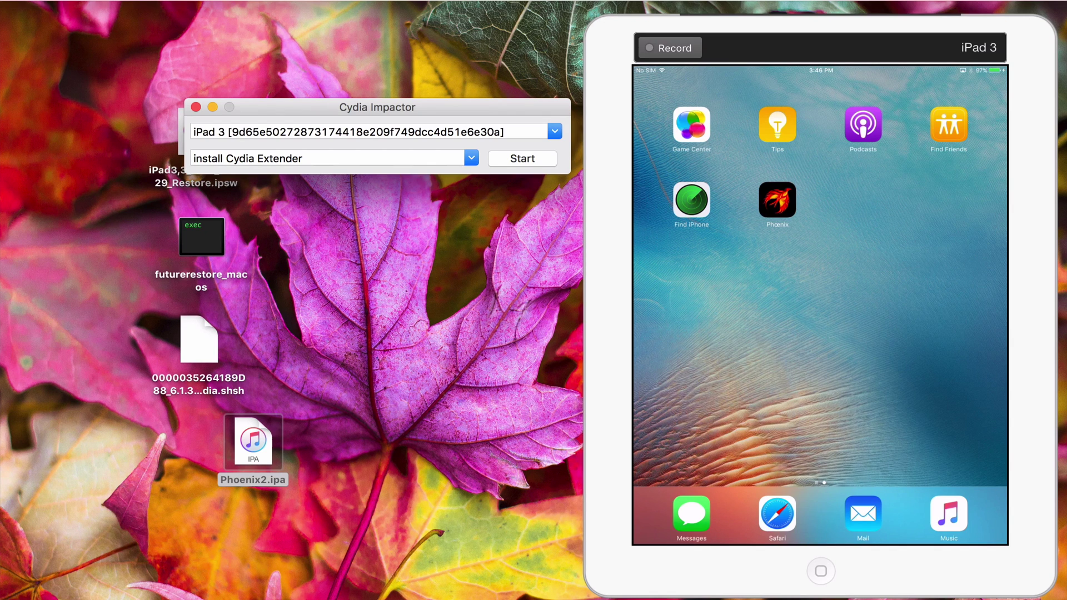
pyautogui.press('super+q')
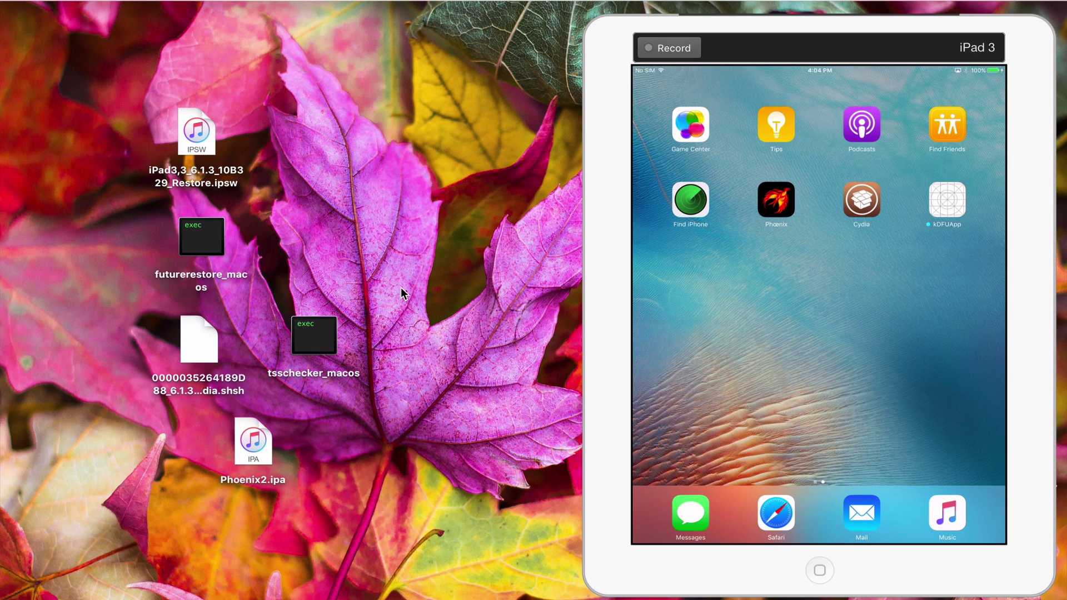
# - Switch to the Parallels Desktop Control Center and start the Windows 10 virtual machine
pyautogui.click(309, 344)
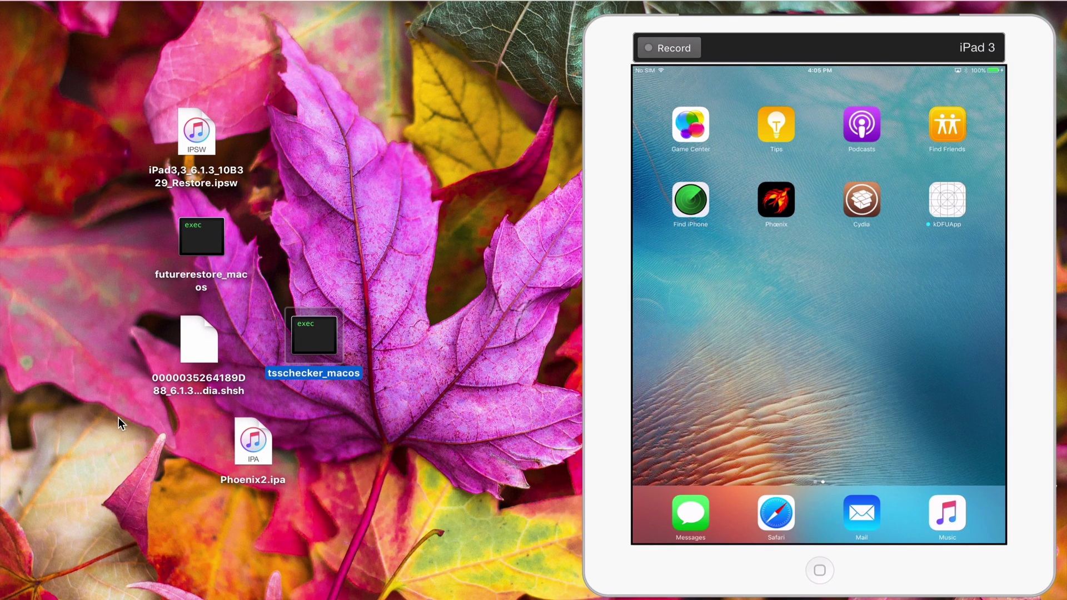
pyautogui.click(25, 443)
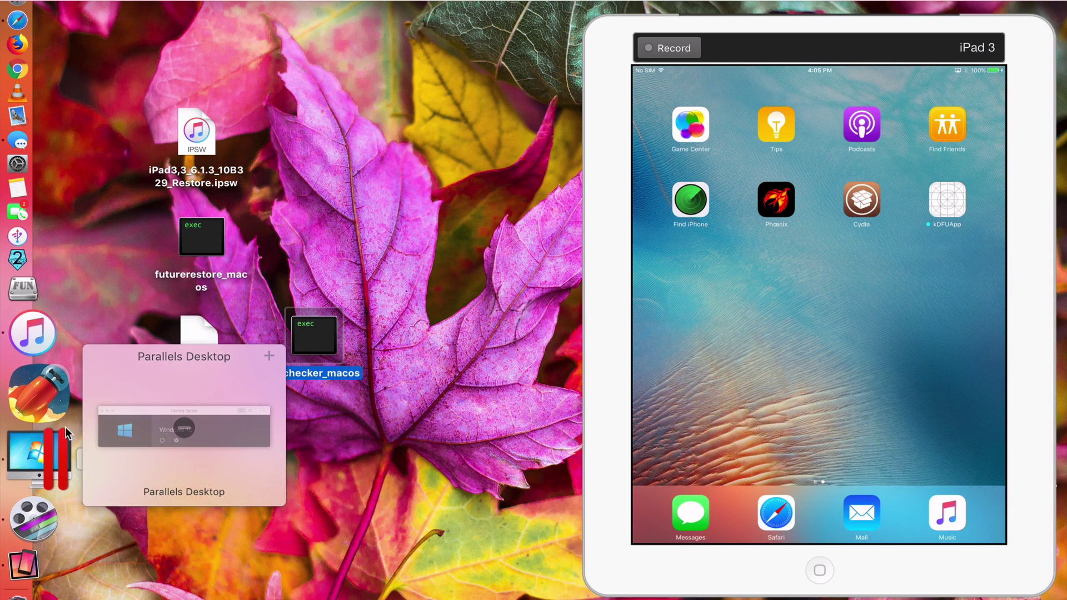
pyautogui.click(184, 426)
pyautogui.moveTo(296, 65); pyautogui.dragTo(252, 66)
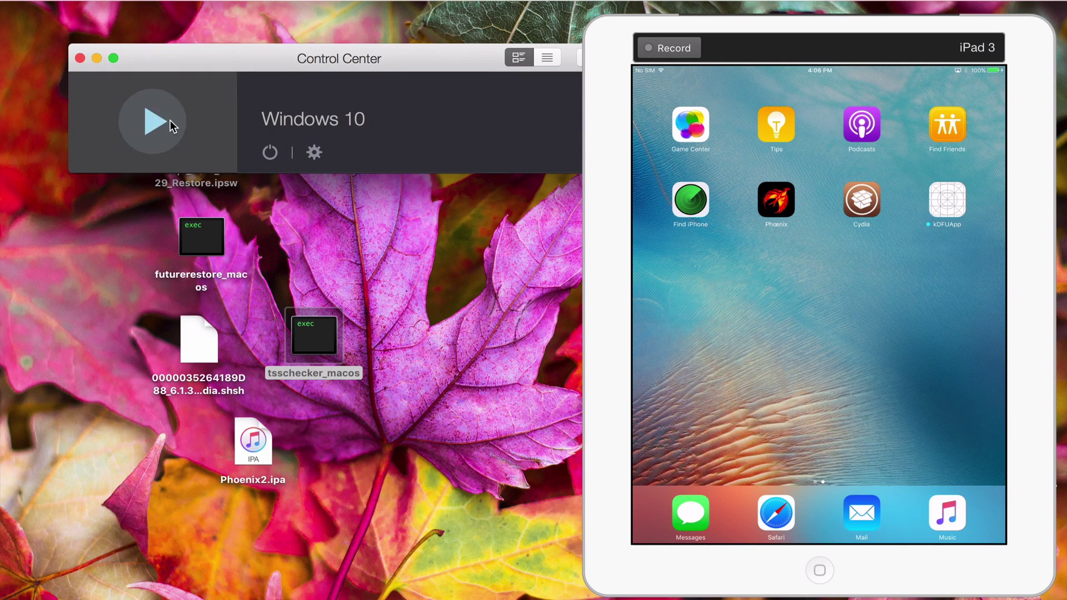
pyautogui.moveTo(200, 81)
pyautogui.click(149, 125)
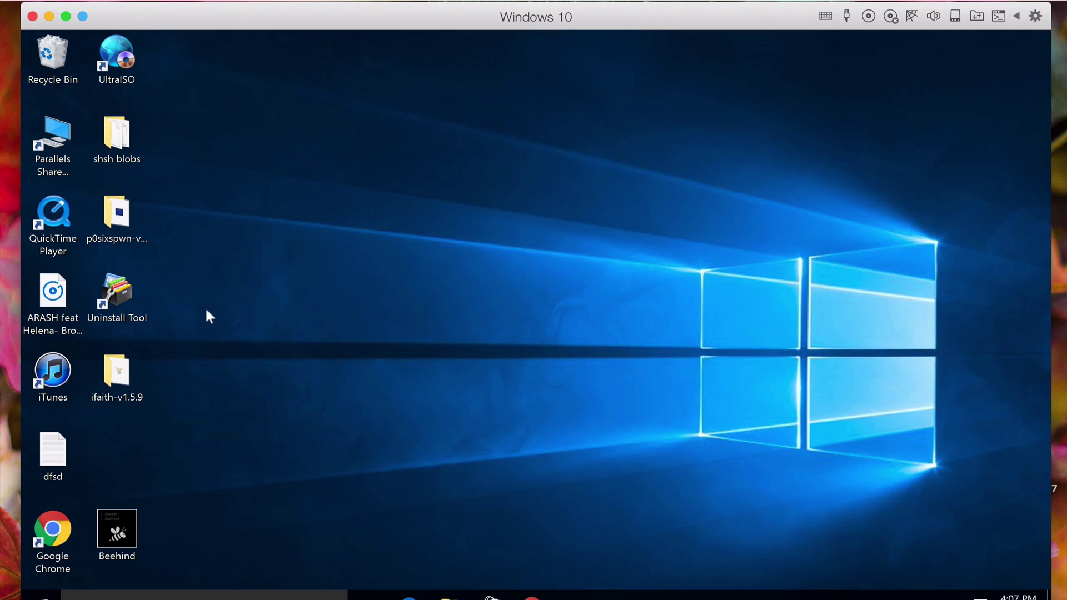
# - Run iFaith-v1.5.9 as administrator from the ifaith-v1.5.9 folder and open its available SHSH caches on server
pyautogui.doubleClick(116, 372)
pyautogui.click(431, 274)
pyautogui.rightClick(431, 275)
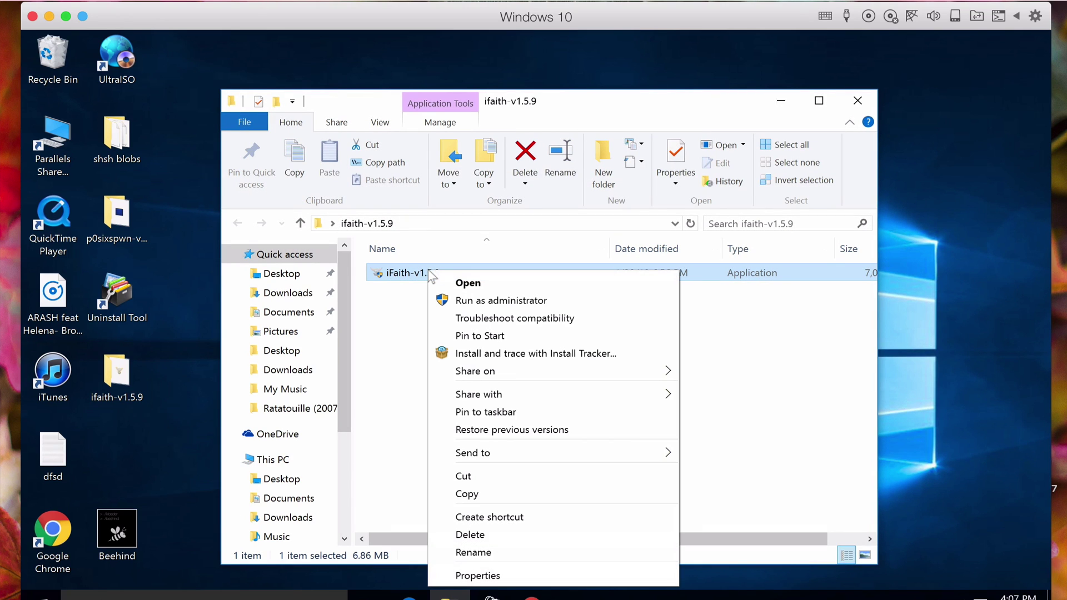
pyautogui.click(482, 303)
pyautogui.click(631, 428)
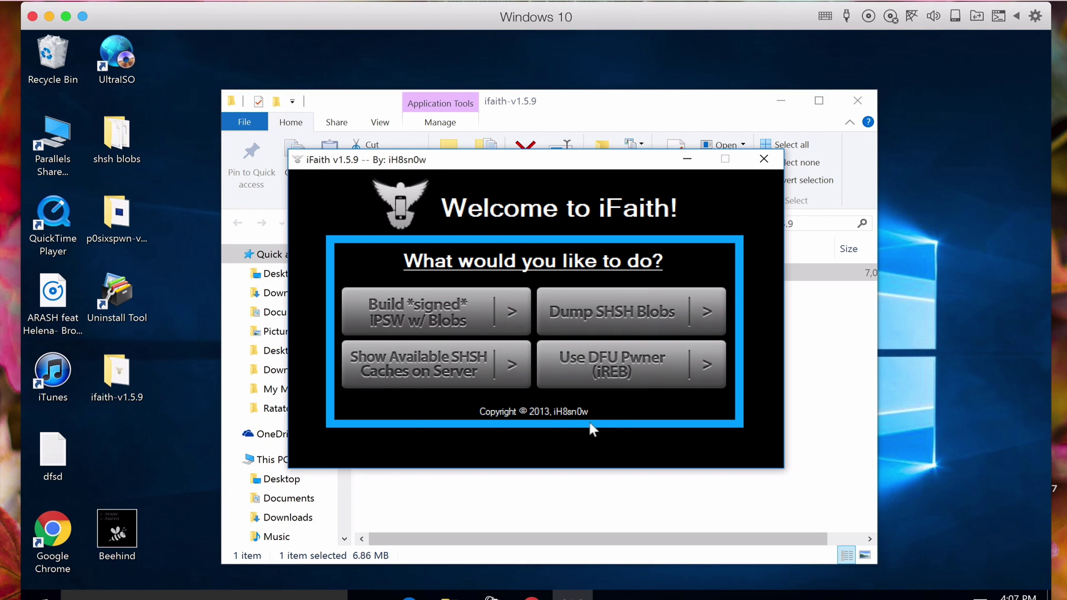
pyautogui.click(412, 368)
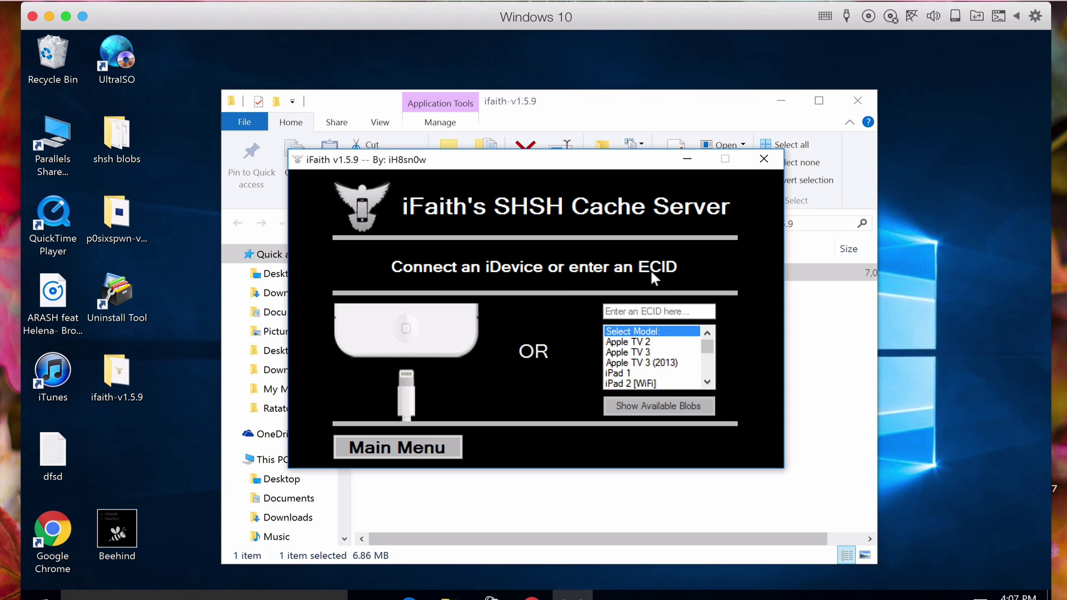
# - Switch to iTunes on the Mac and copy the iPad 3's ECID from its device summary
pyautogui.click(35, 361)
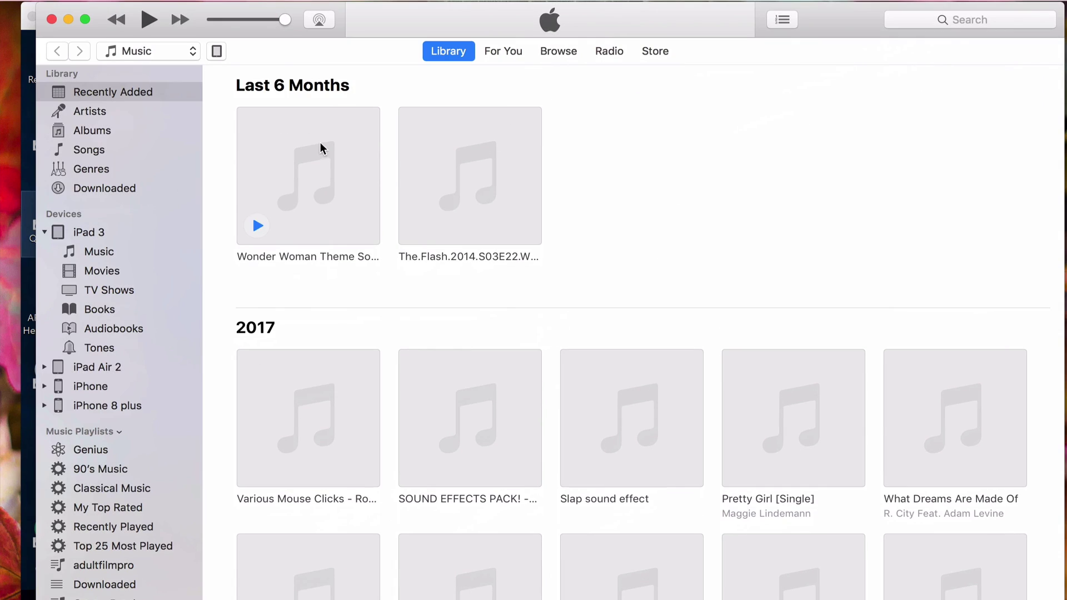
pyautogui.click(216, 51)
pyautogui.click(187, 100)
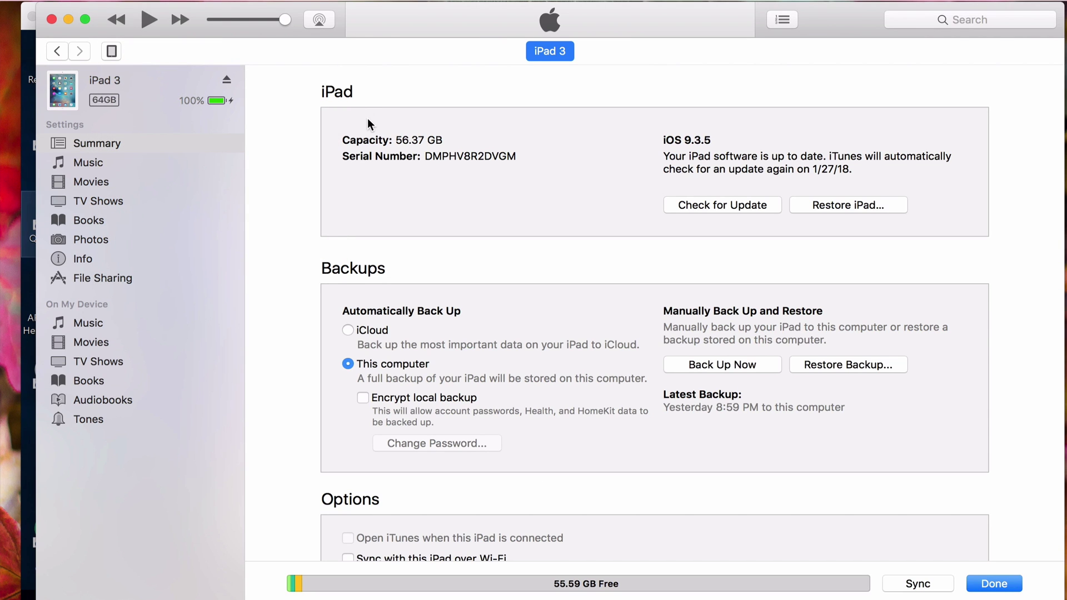
pyautogui.click(463, 155)
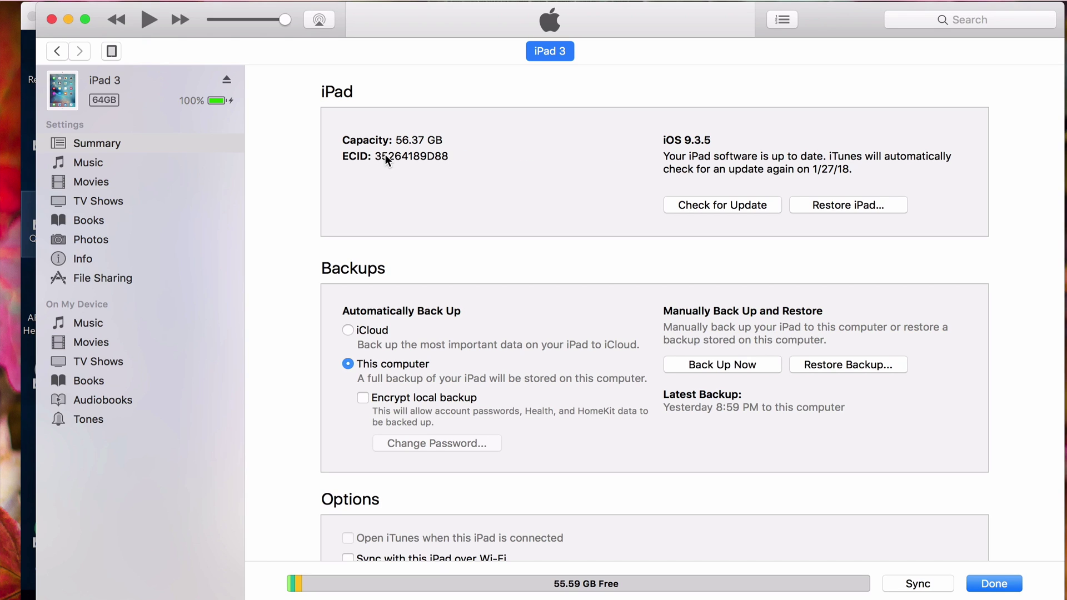
pyautogui.rightClick(414, 154)
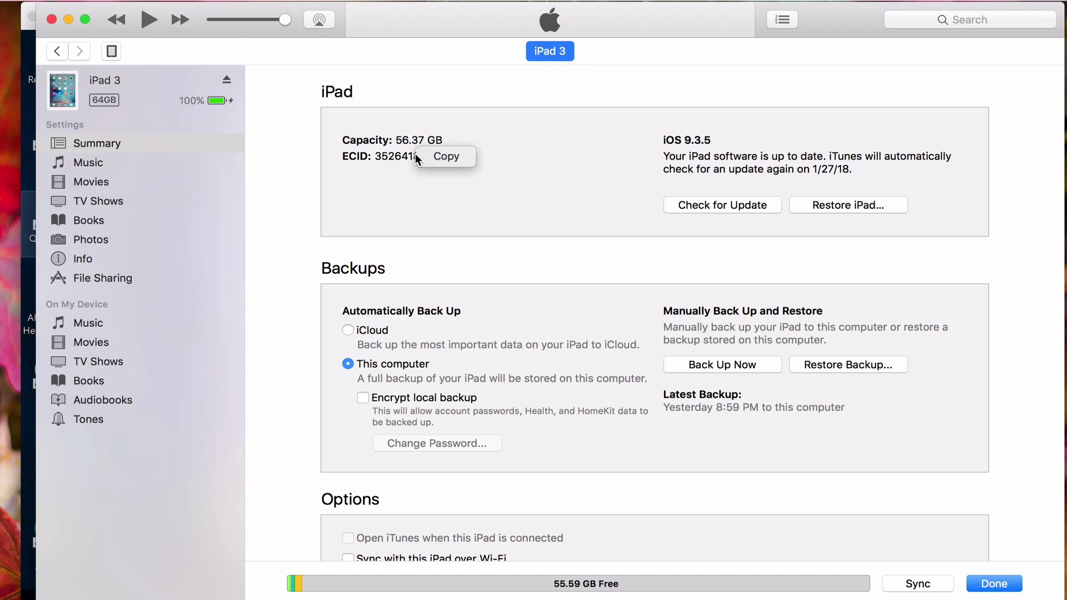
pyautogui.click(439, 156)
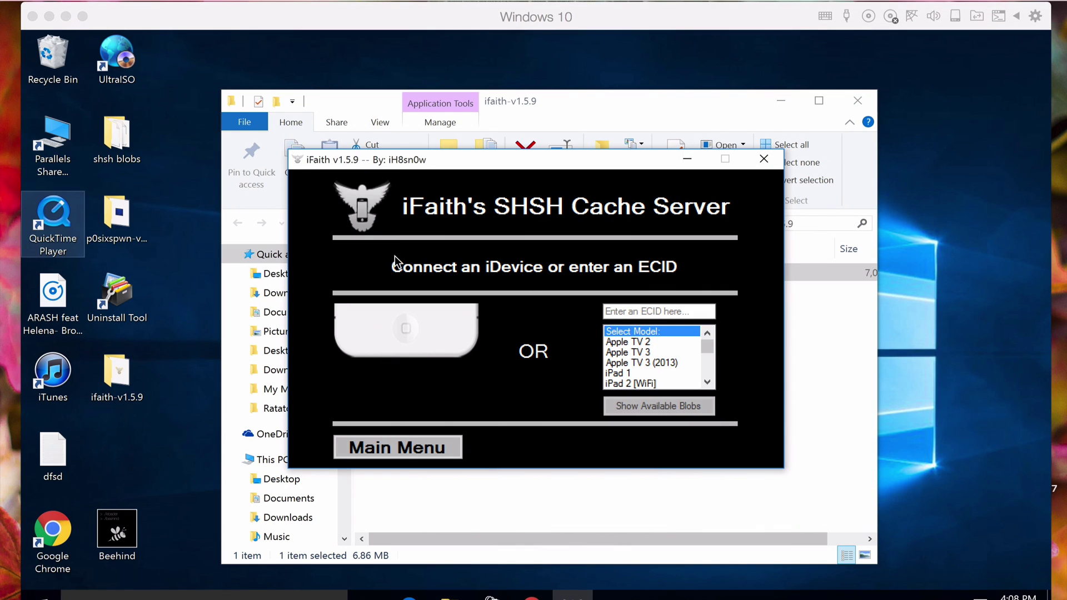
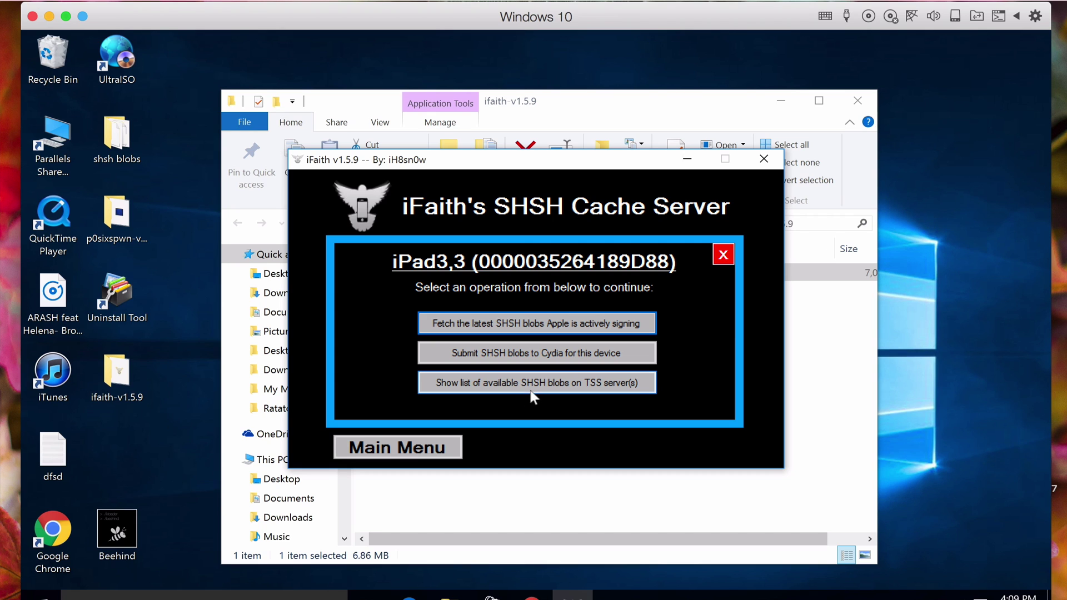
# - List the SHSH blobs on the TSS servers and download the 6.1.3 (10B329) [Cydia] blob to the Windows Desktop
pyautogui.click(531, 385)
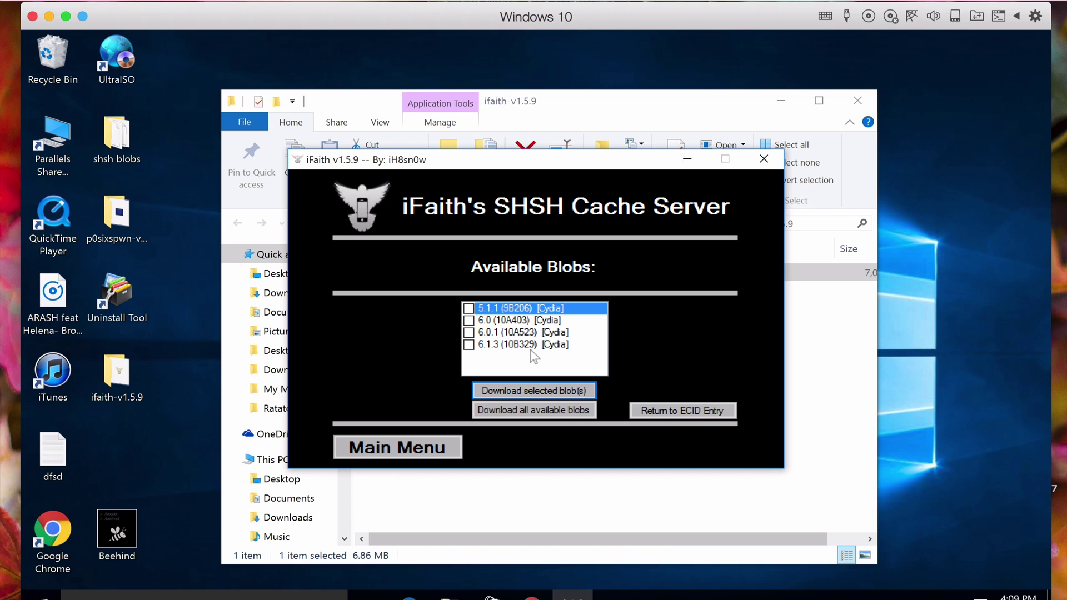
pyautogui.click(470, 345)
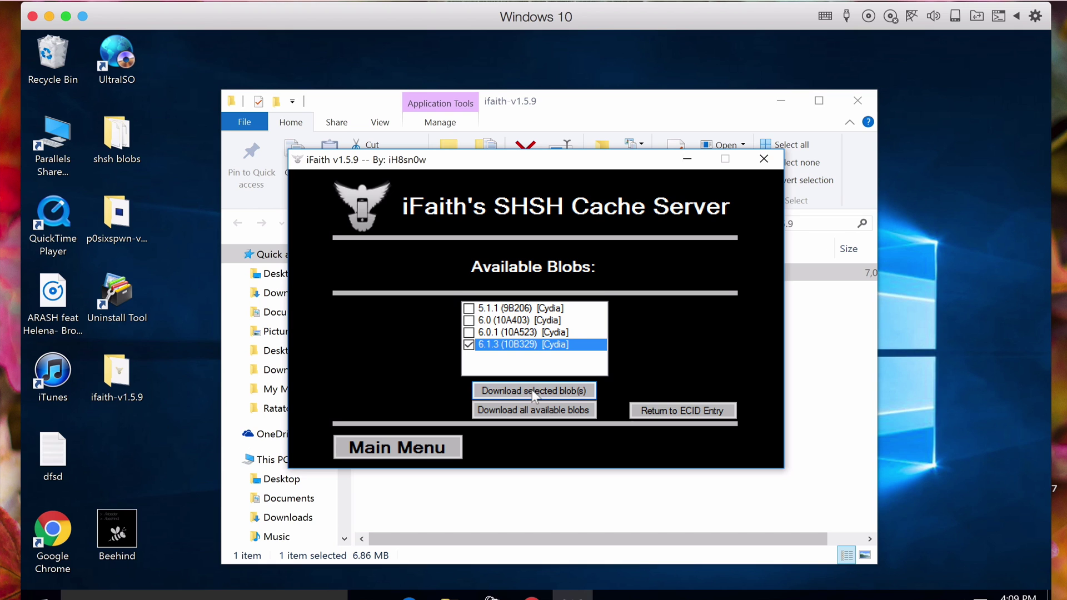
pyautogui.click(556, 391)
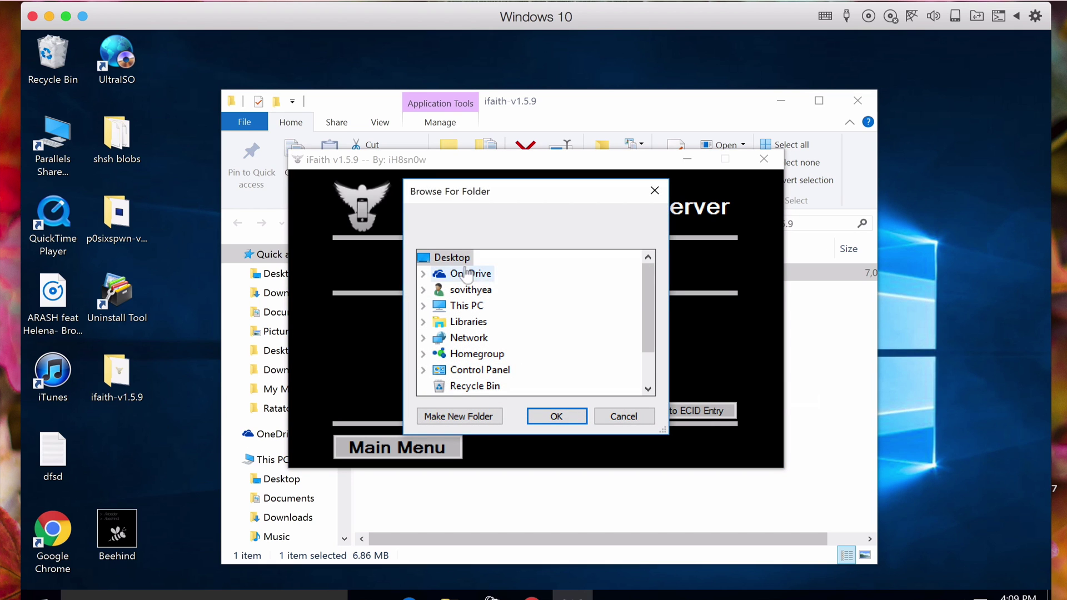
pyautogui.click(556, 417)
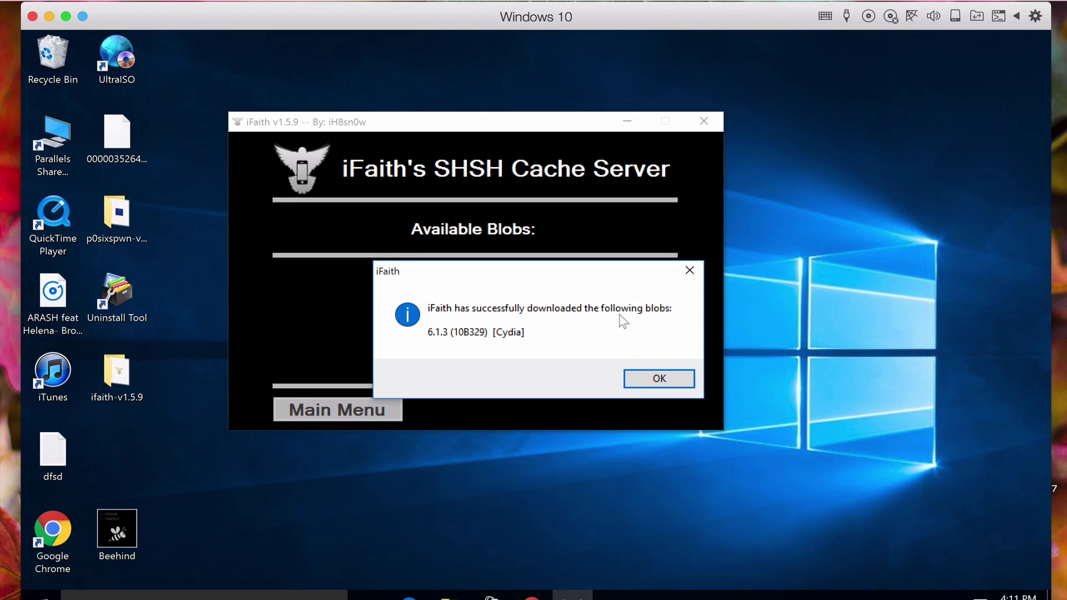
pyautogui.click(644, 378)
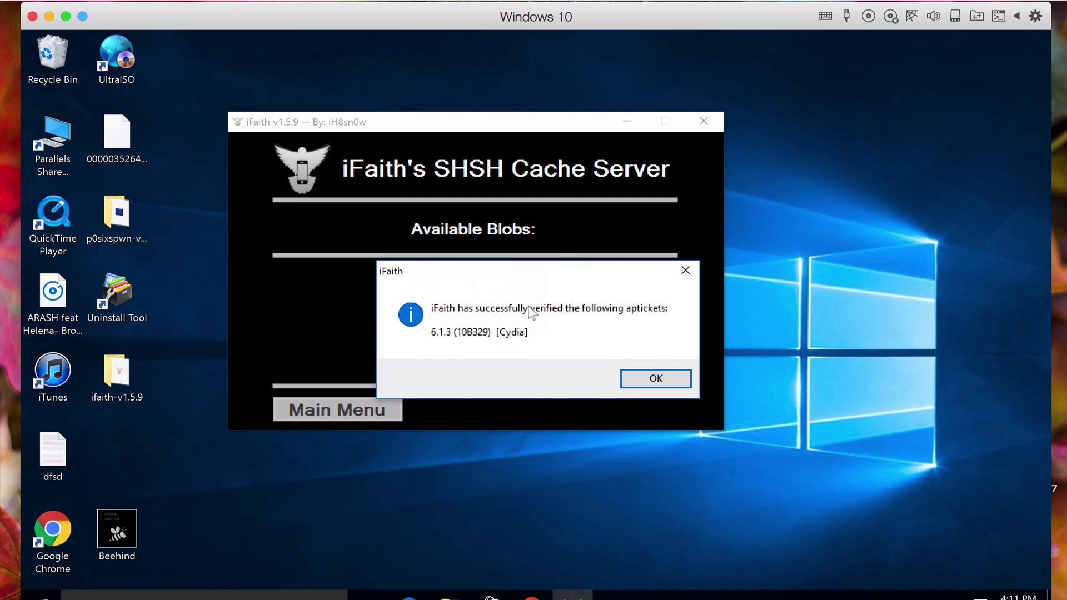
pyautogui.press('Return')
# - Copy the downloaded 6.1.3 SHSH file from the Windows desktop to the Mac desktop, replacing the file in the destination
pyautogui.moveTo(117, 136); pyautogui.dragTo(482, 500)
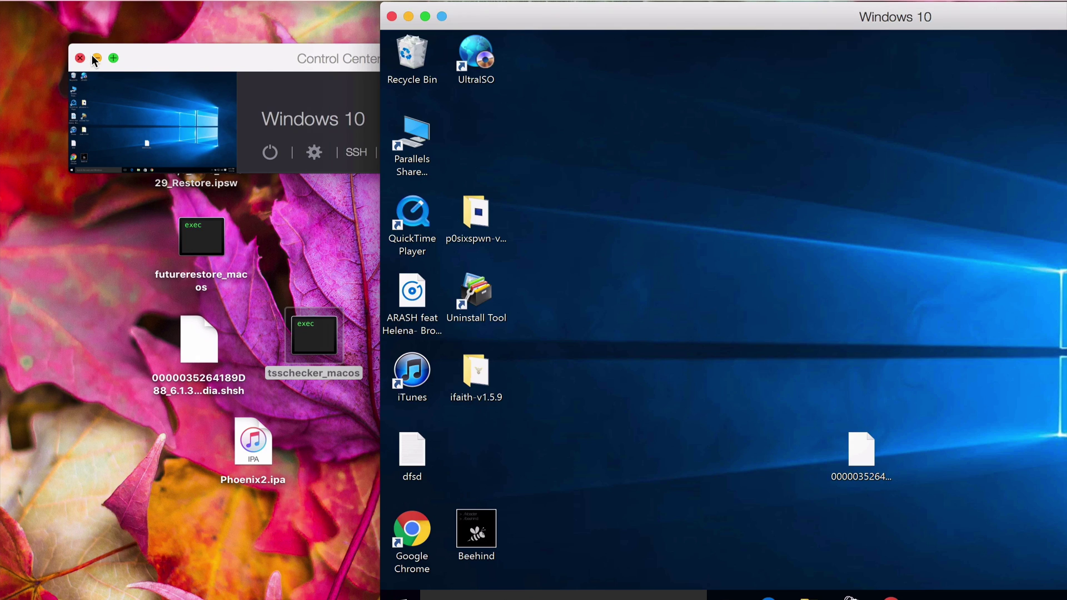
pyautogui.moveTo(852, 446); pyautogui.dragTo(663, 319)
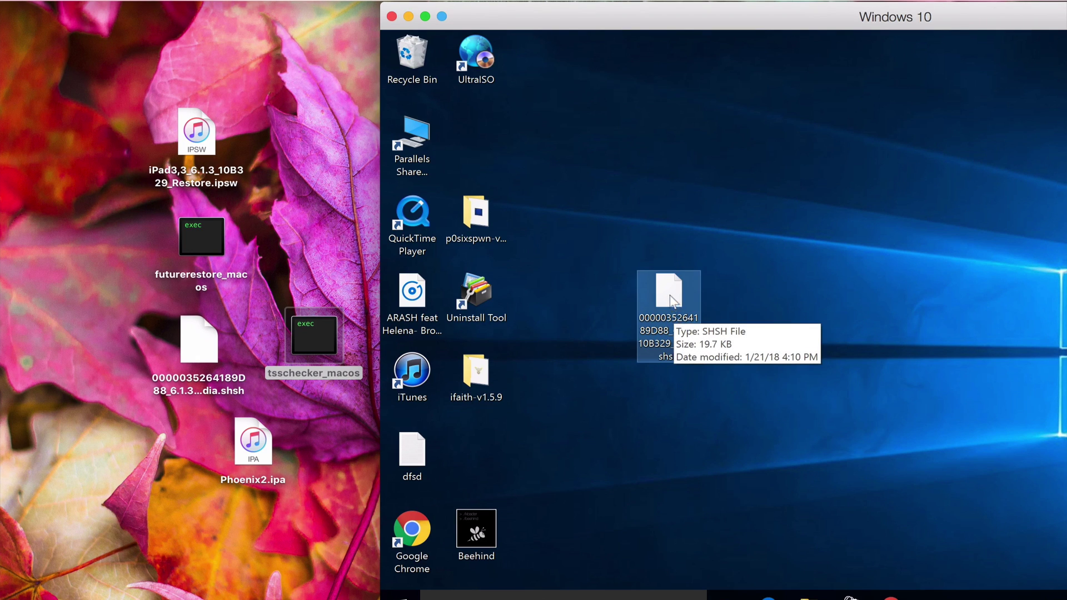
pyautogui.moveTo(673, 300); pyautogui.dragTo(269, 477)
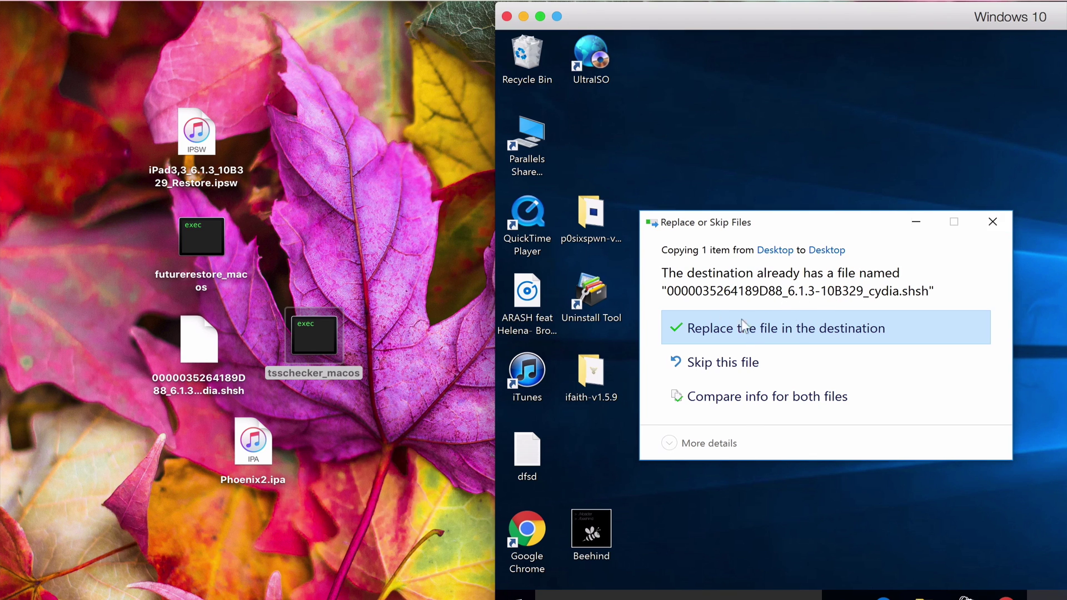
pyautogui.click(775, 328)
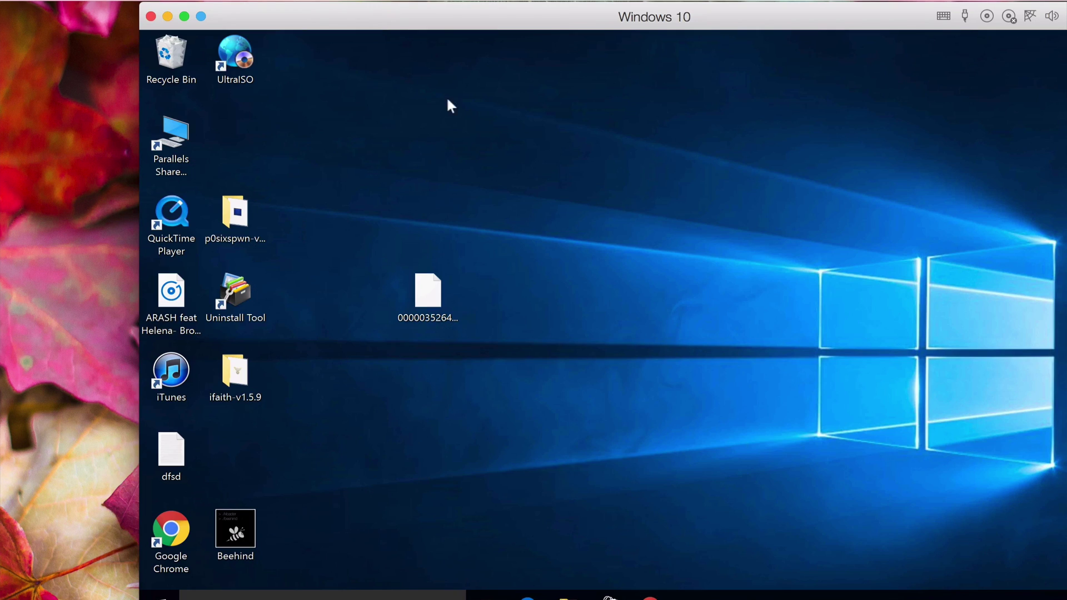
# - Close the Windows 10 virtual machine window and move the 6.1.3 SHSH file to a free spot on the Mac desktop
pyautogui.click(160, 595)
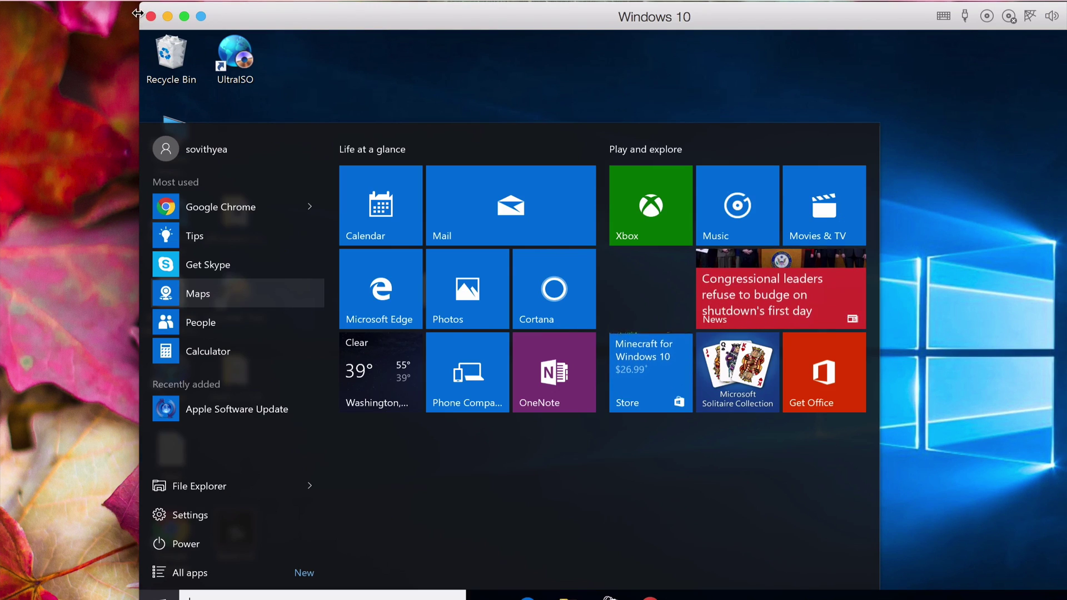
pyautogui.click(150, 17)
pyautogui.click(573, 122)
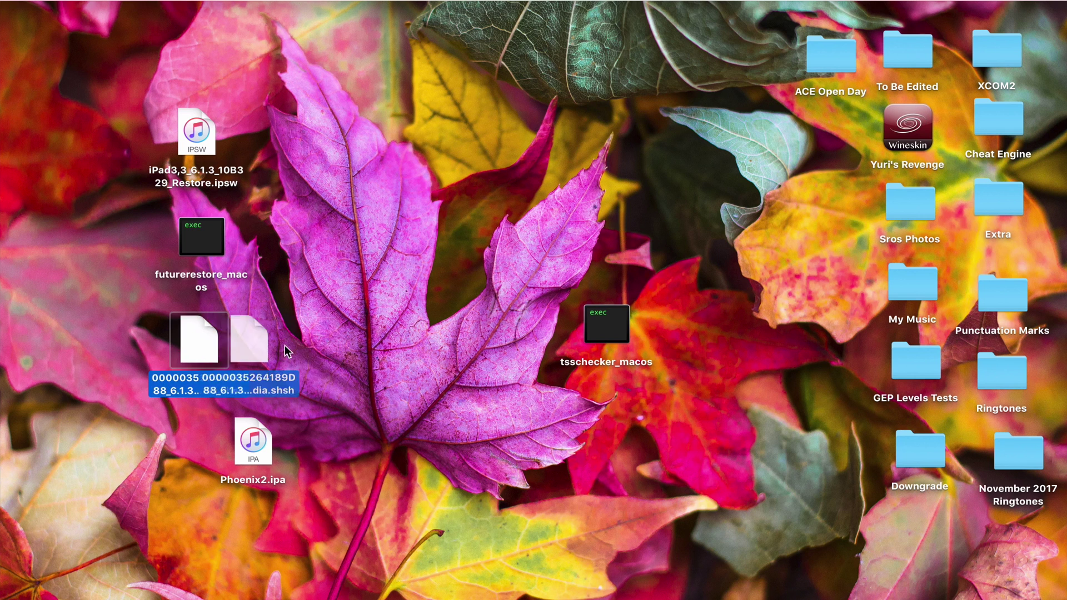
pyautogui.moveTo(285, 346); pyautogui.dragTo(341, 329)
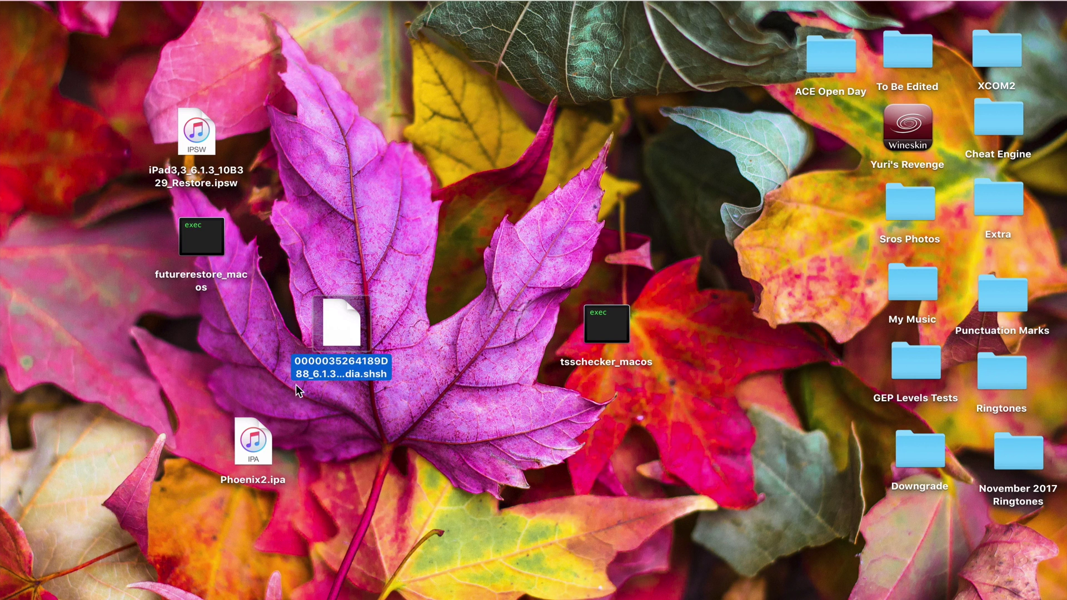
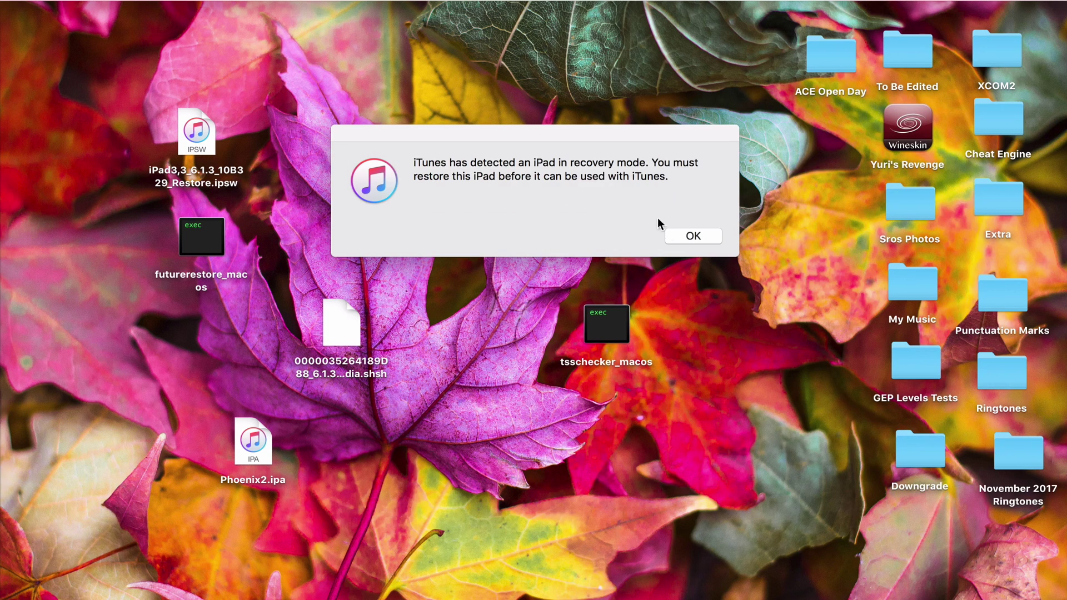
# - Dismiss the iTunes recovery-mode alert and start a Terminal session in the Desktop directory, with its window placed beside the firmware and SHSH files
pyautogui.click(691, 237)
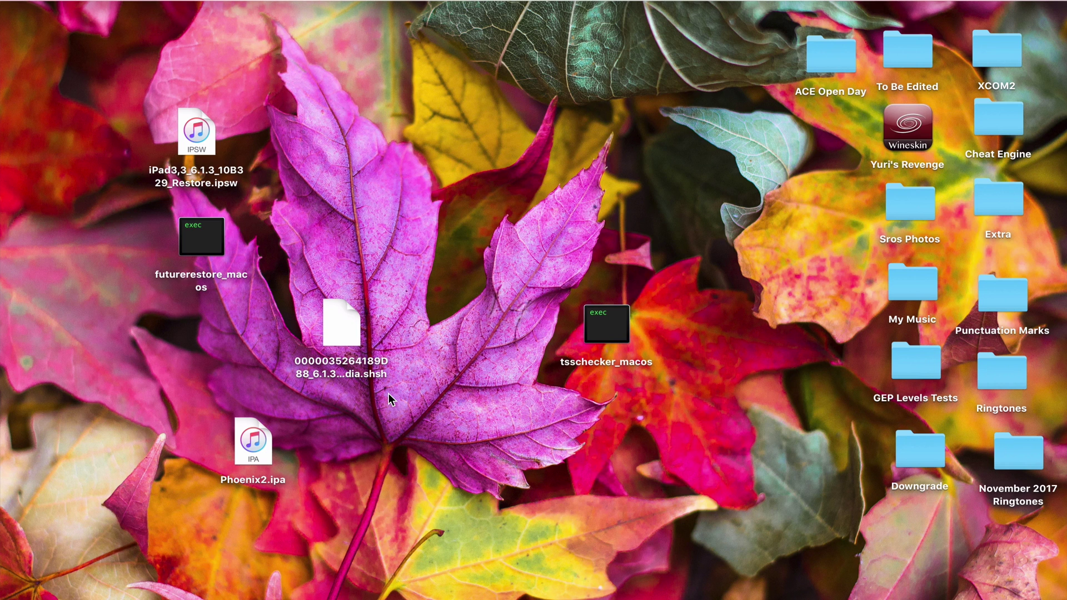
pyautogui.press('super+space')
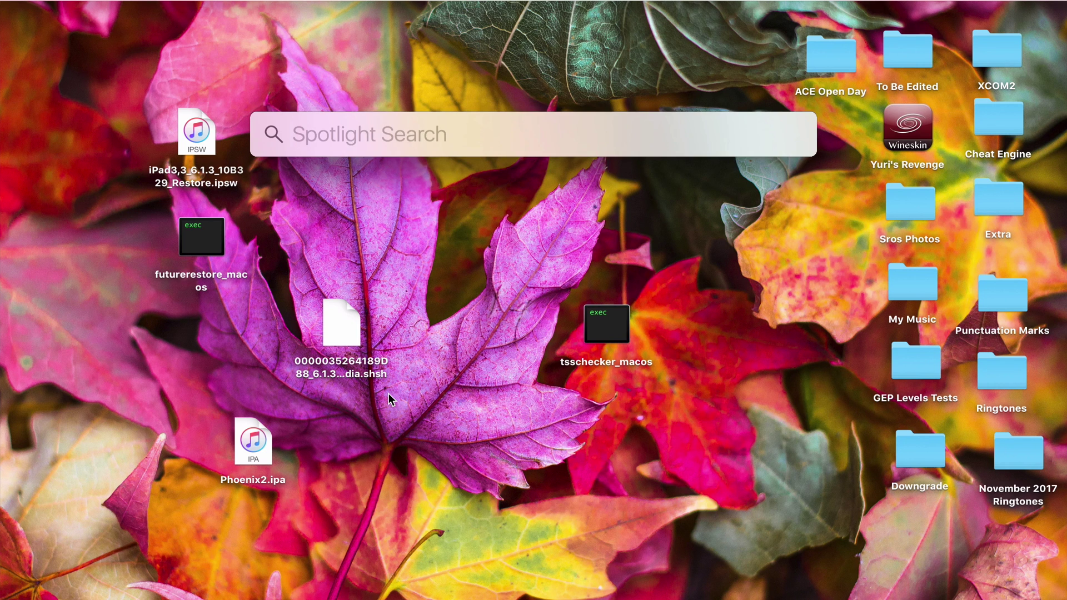
pyautogui.write('terminal')
pyautogui.press('Return')
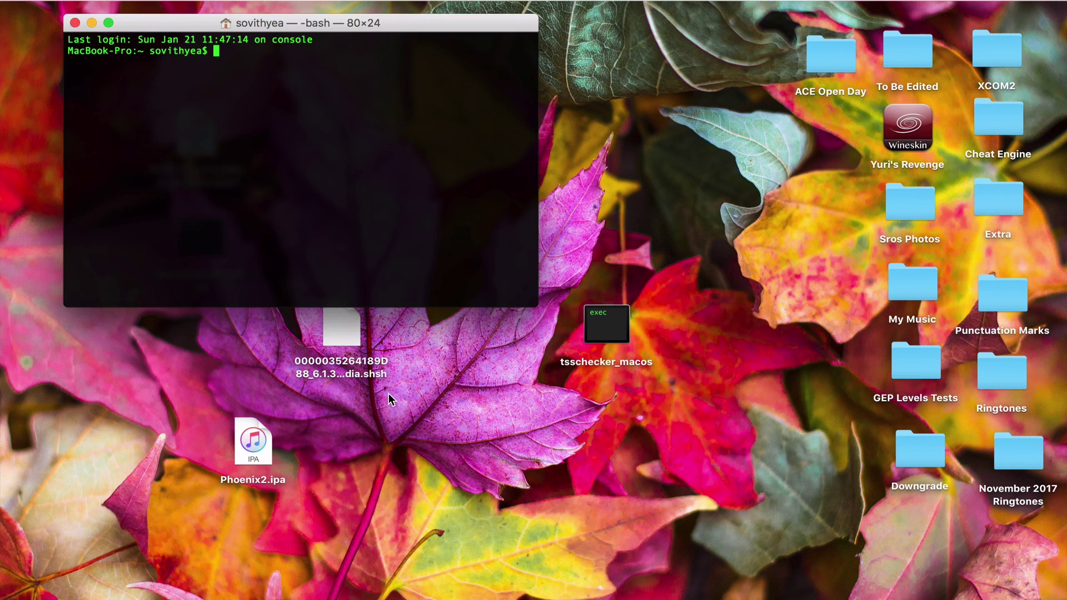
pyautogui.press('ctrl+alt+super+Right')
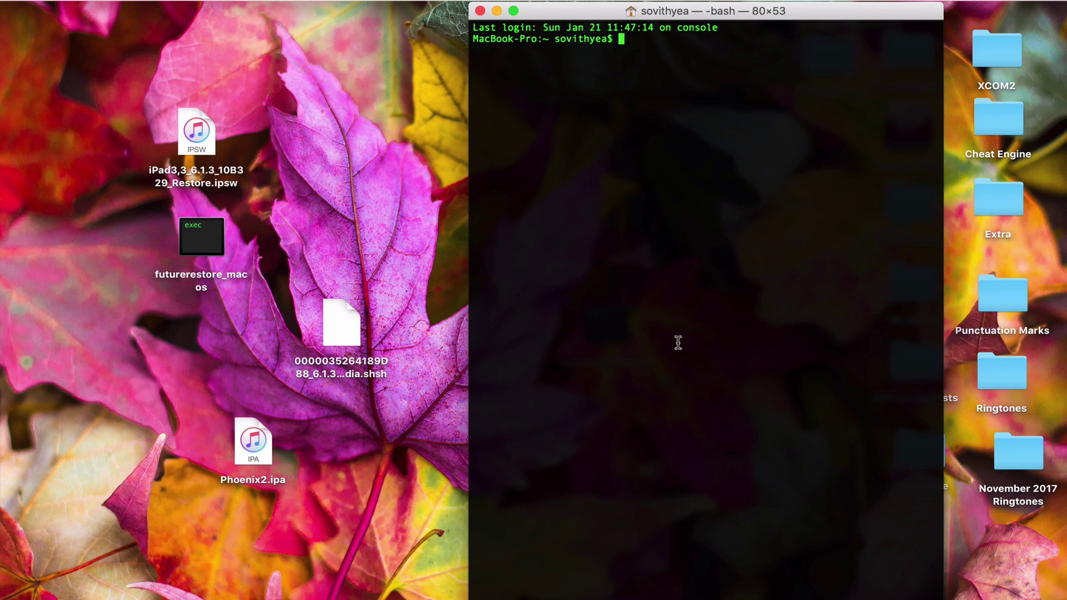
pyautogui.write('cd Desktop')
pyautogui.press('Return')
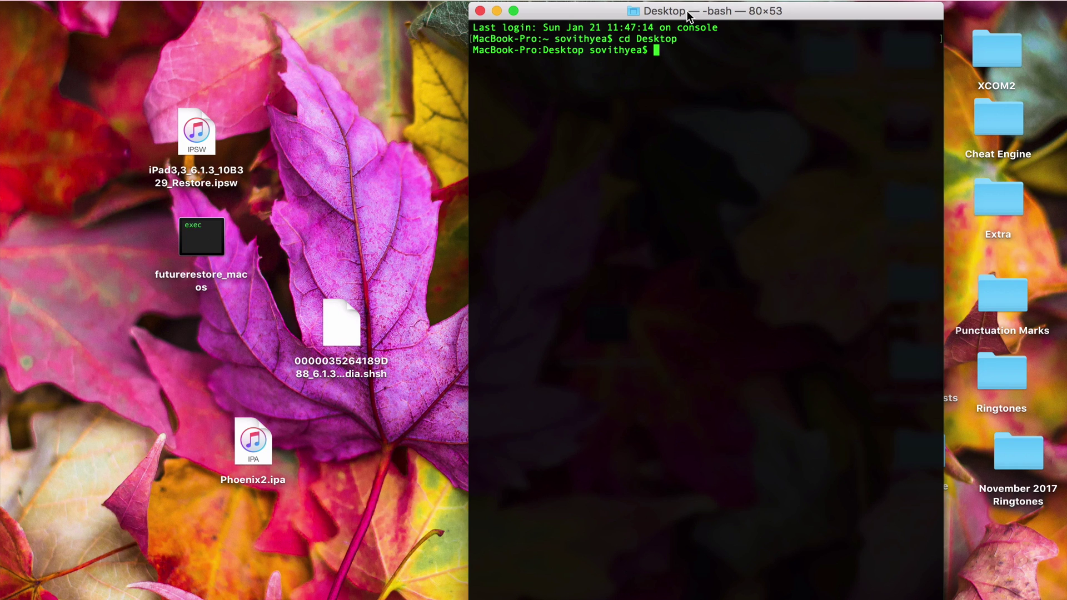
# - Run ./futurerestore_macos with --latest-baseband --use-pwndfu -t, passing the desktop's 6.1.3 SHSH file and the iPad3,3_6.1.3_10B329_Restore.ipsw firmware
pyautogui.write('./futurerestore_')
pyautogui.press('Tab')
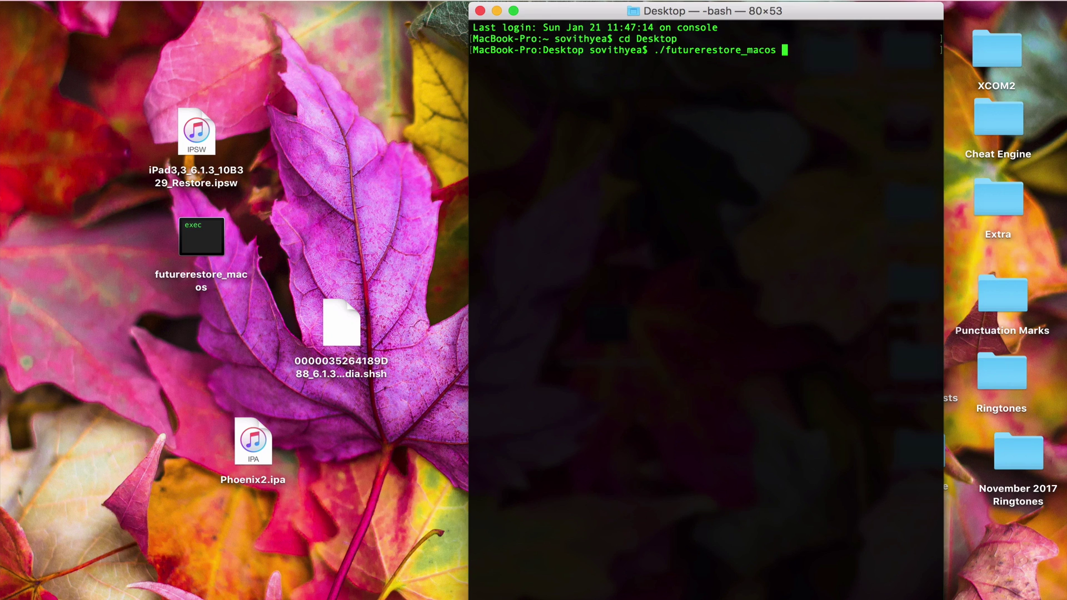
pyautogui.write('--la')
pyautogui.write('test-')
pyautogui.write('baseband --use-pwndfu -t')
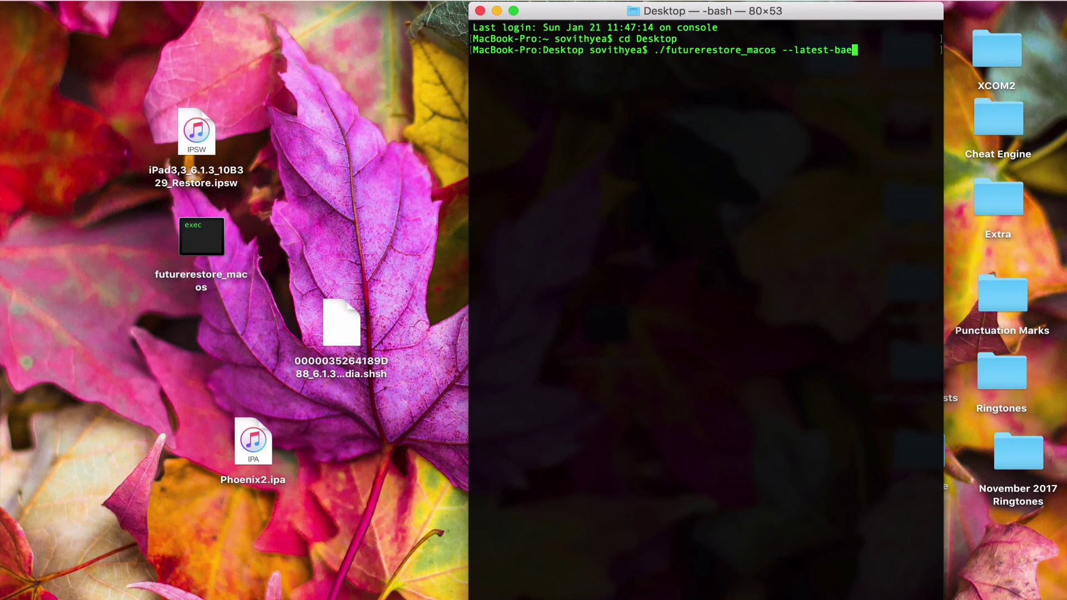
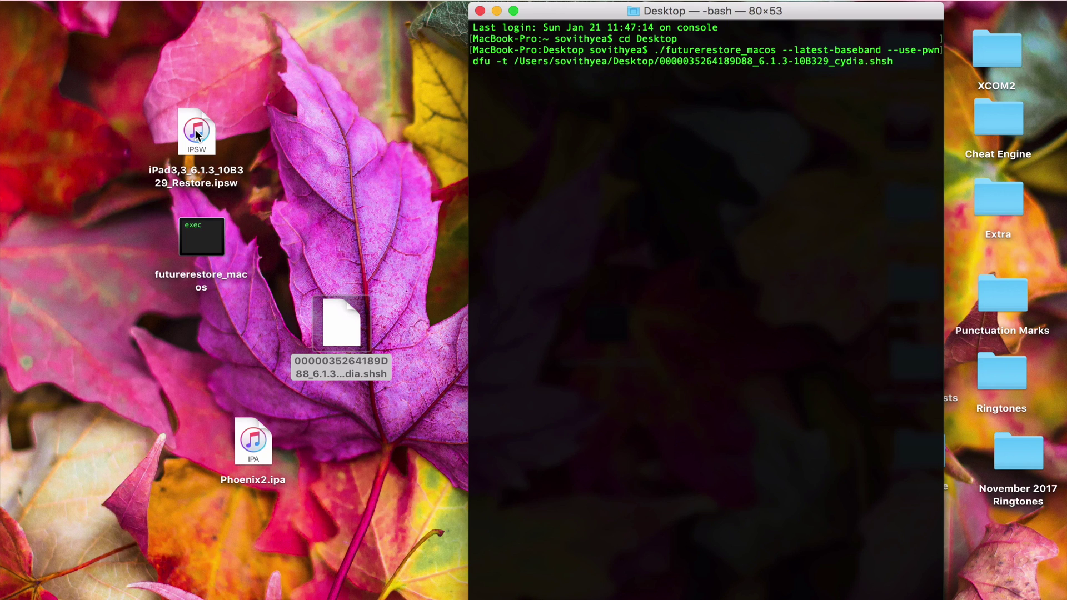
pyautogui.moveTo(196, 134); pyautogui.dragTo(807, 133)
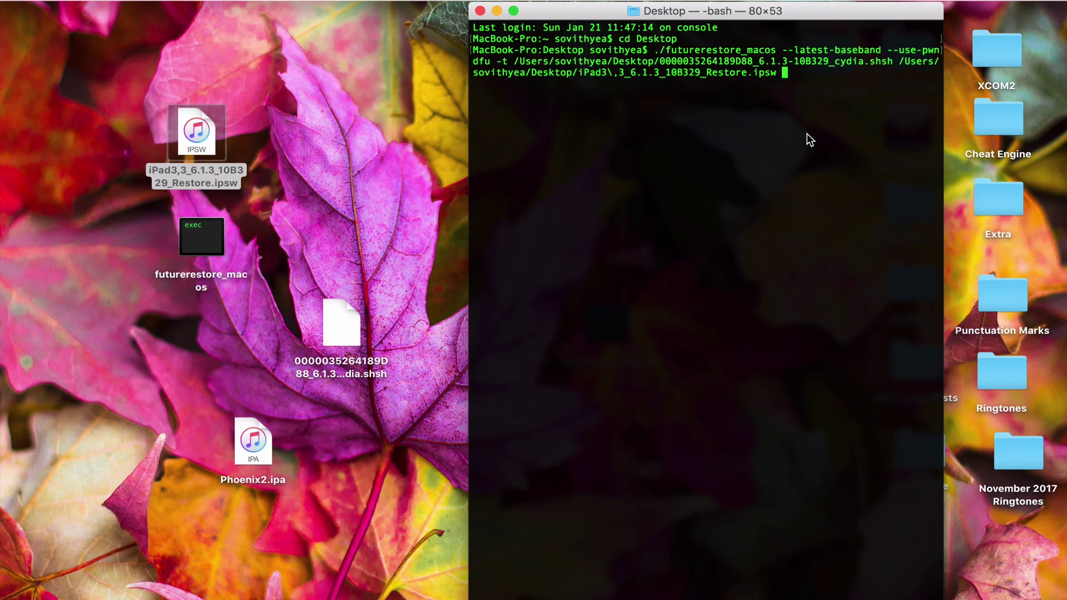
pyautogui.press('Return')
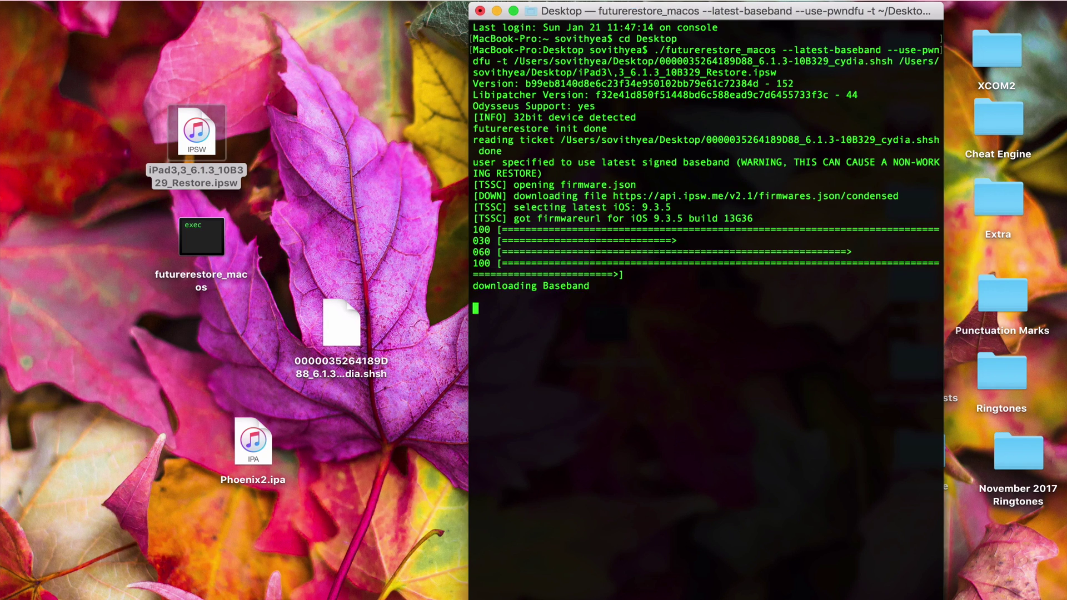